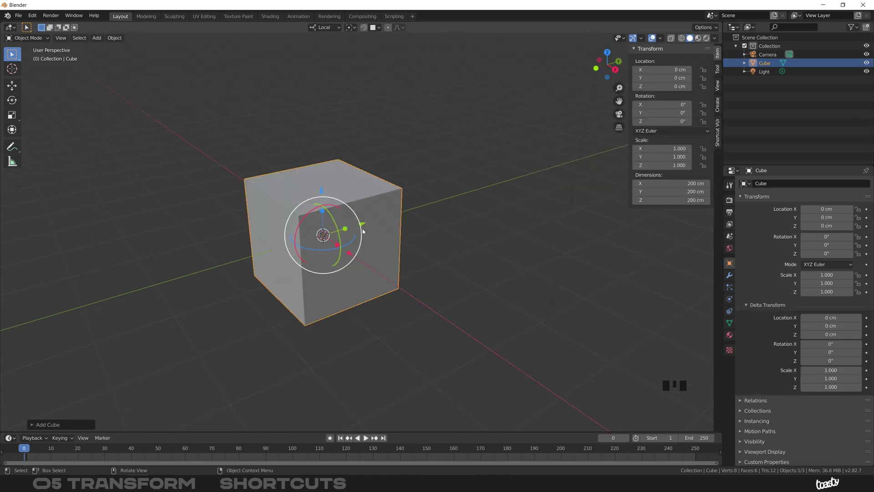
- Try scaling the cube uniformly to about 2.27 times its size, and cancel the transform
{"action": "key", "text": "r"}
{"action": "key", "text": "s"}
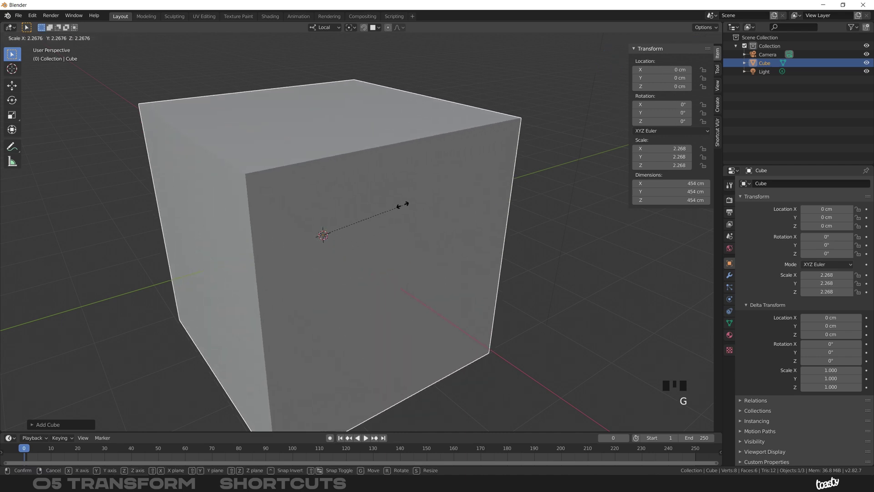
{"action": "right_click", "coordinate": [360, 221]}
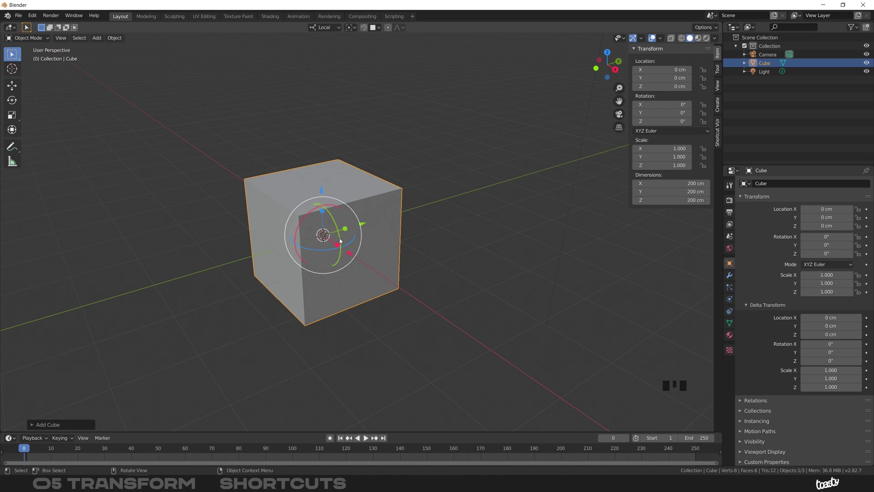
- Rotate the cube freely with the trackball to about X 39.8°, Y 40.1°, Z 74.4°
{"action": "middle_click_drag", "start_coordinate": [345, 220], "coordinate": [318, 255], "text": "ctrl"}
{"action": "middle_click_drag", "start_coordinate": [318, 255], "coordinate": [296, 235], "text": "shift"}
{"action": "left_click_drag", "start_coordinate": [296, 235], "coordinate": [335, 278]}
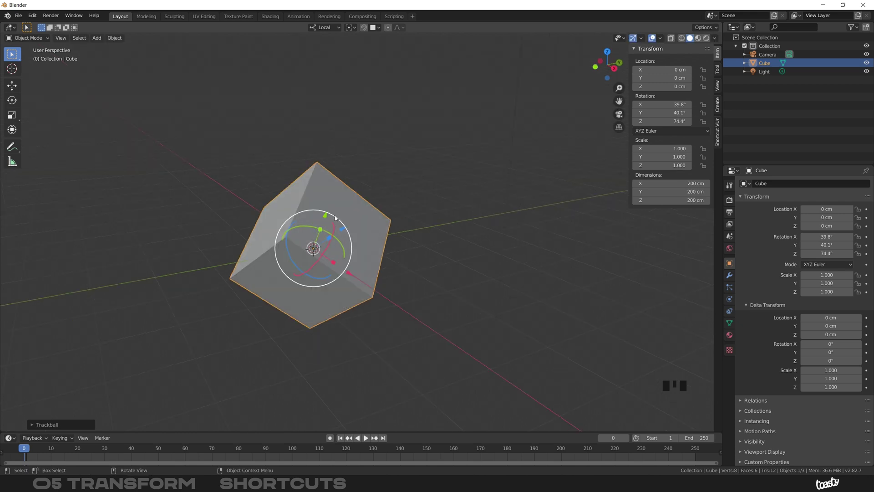
{"action": "middle_click_drag", "start_coordinate": [347, 203], "coordinate": [325, 255]}
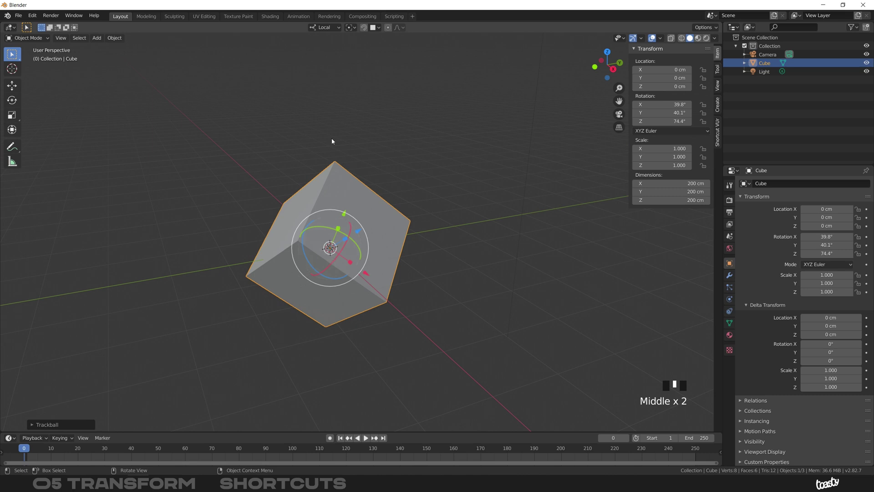
{"action": "middle_click_drag", "start_coordinate": [381, 206], "coordinate": [381, 221]}
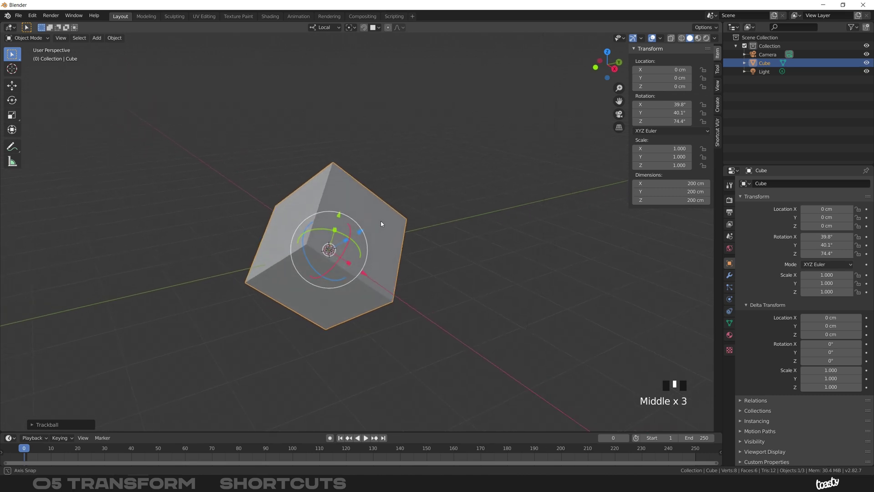
- Try rotating the tilted cube about its local Z axis
{"action": "key", "text": "r"}
{"action": "key", "text": "z"}
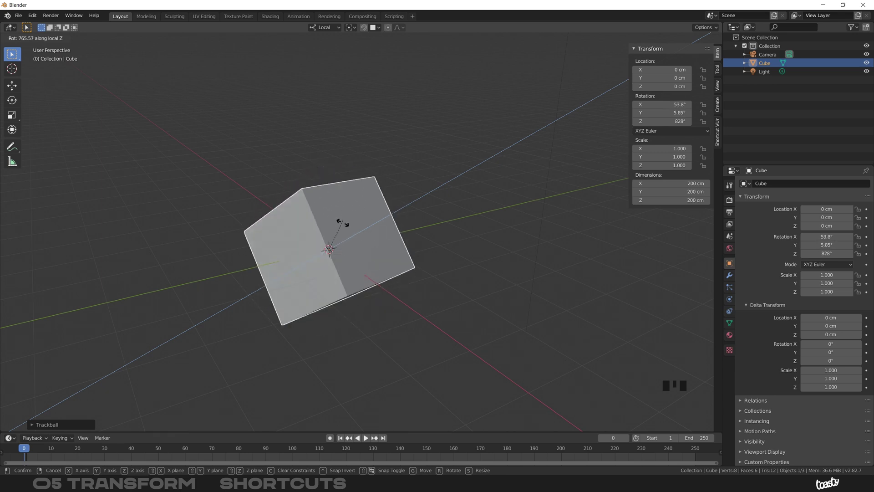
{"action": "left_click", "coordinate": [369, 232]}
{"action": "middle_click_drag", "start_coordinate": [370, 234], "coordinate": [373, 237], "text": "shift"}
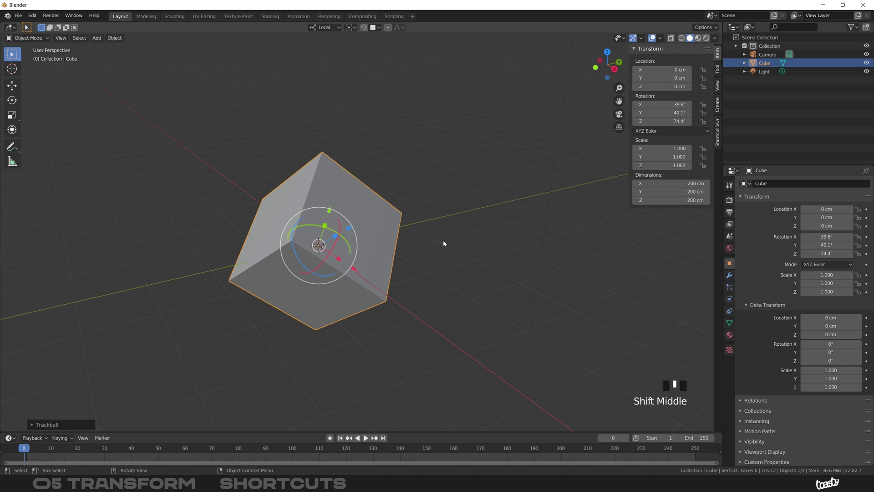
- Set the transform orientation to Global and try rotating the cube about the global Z axis
{"action": "key", "text": "comma"}
{"action": "left_click", "coordinate": [383, 244]}
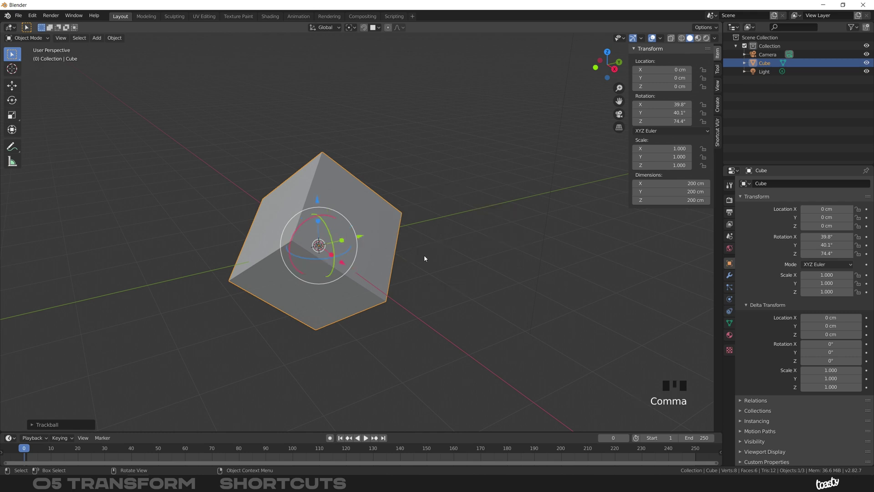
{"action": "key", "text": "r"}
{"action": "key", "text": "z"}
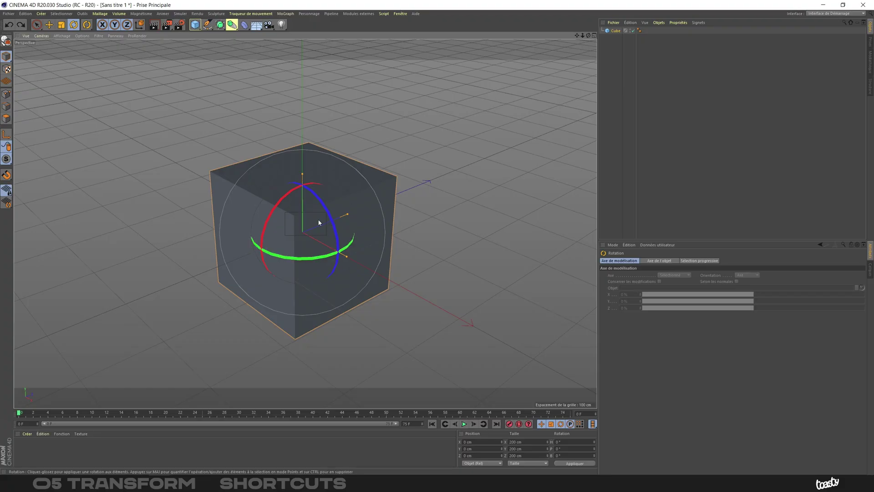
- In Cinema 4D, tilt the cube freely, switch the gizmo to world coordinates and rotate the cube about the world vertical axis
{"action": "left_click_drag", "start_coordinate": [291, 222], "coordinate": [353, 189]}
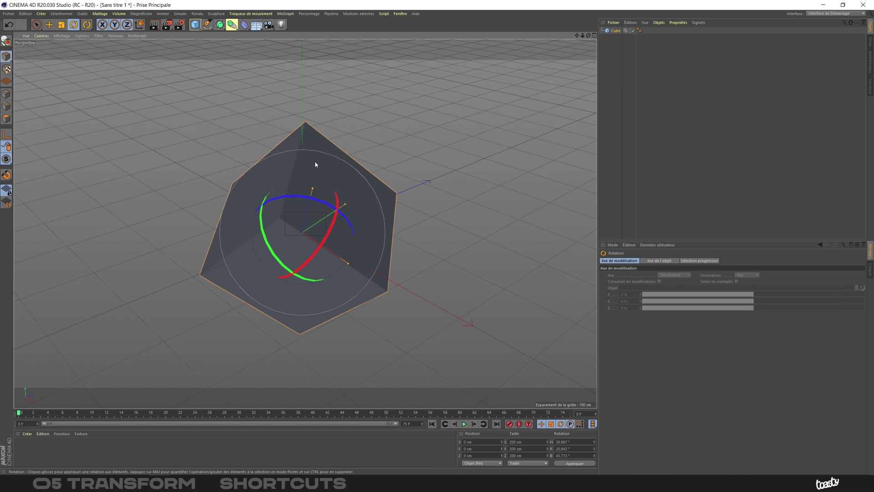
{"action": "key", "text": "w"}
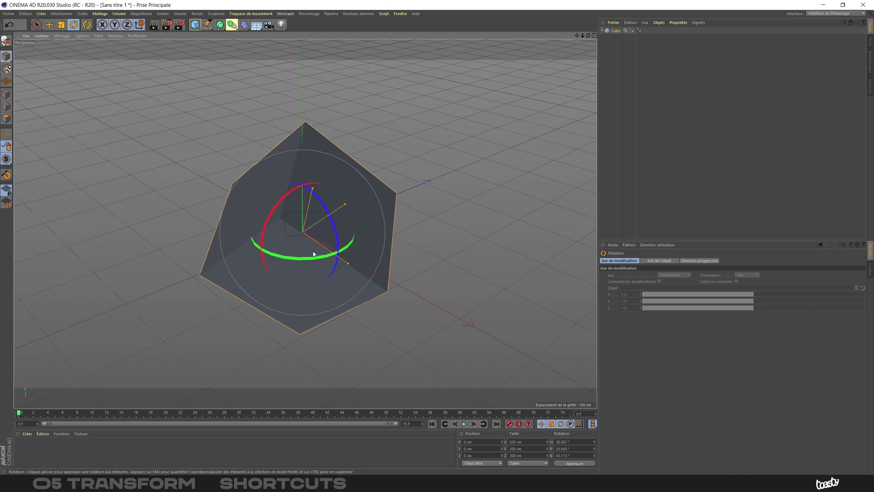
{"action": "left_click_drag", "start_coordinate": [290, 260], "coordinate": [340, 261]}
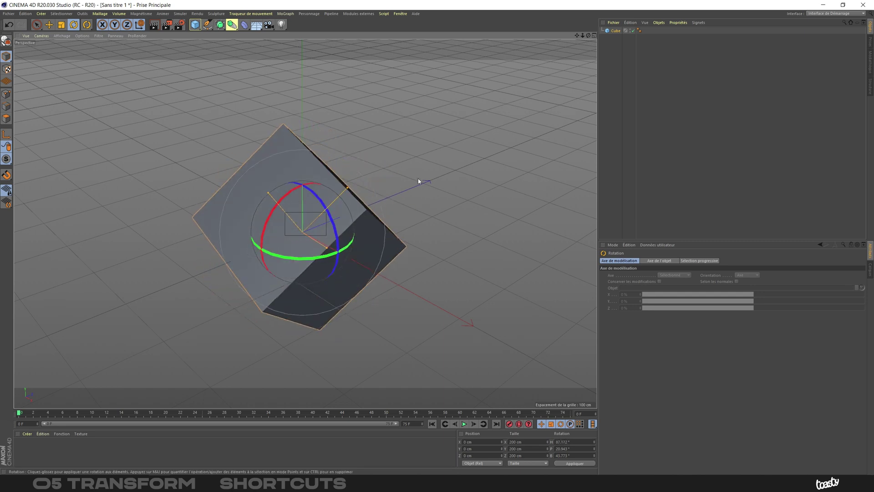
- Toggle the cube's rotation gizmo repeatedly between object and world coordinates
{"action": "key", "text": "w"}
{"action": "key", "text": "w"}
{"action": "key", "text": "w"}
{"action": "key", "text": "w"}
{"action": "key", "text": "w"}
{"action": "key", "text": "w"}
{"action": "key", "text": "w"}
{"action": "key", "text": "w"}
{"action": "key", "text": "w"}
{"action": "key", "text": "w"}
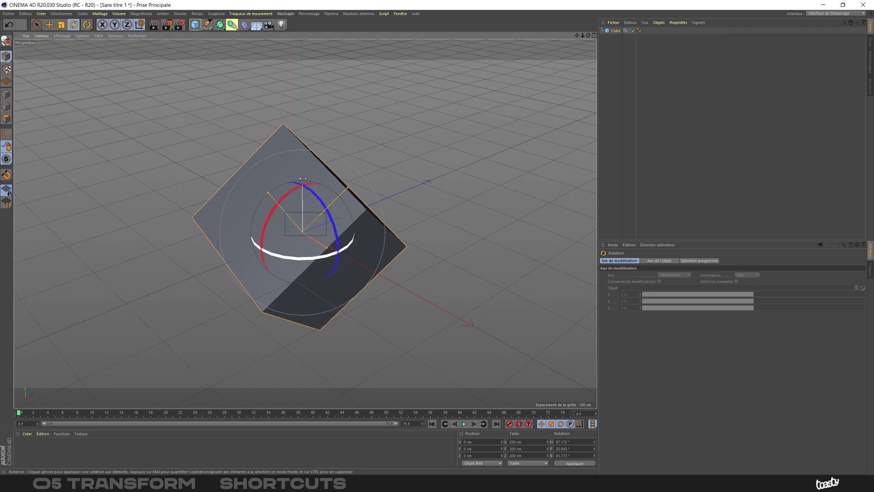
{"action": "key", "text": "w"}
{"action": "key", "text": "w"}
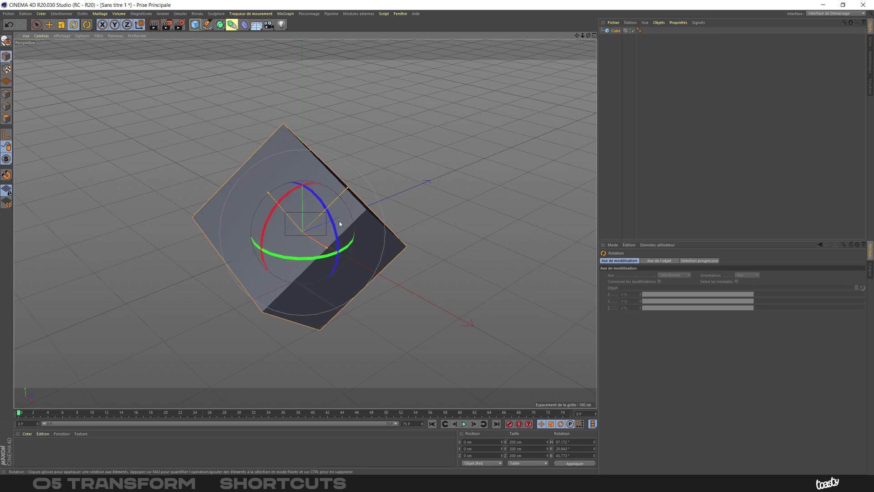
{"action": "key", "text": "w"}
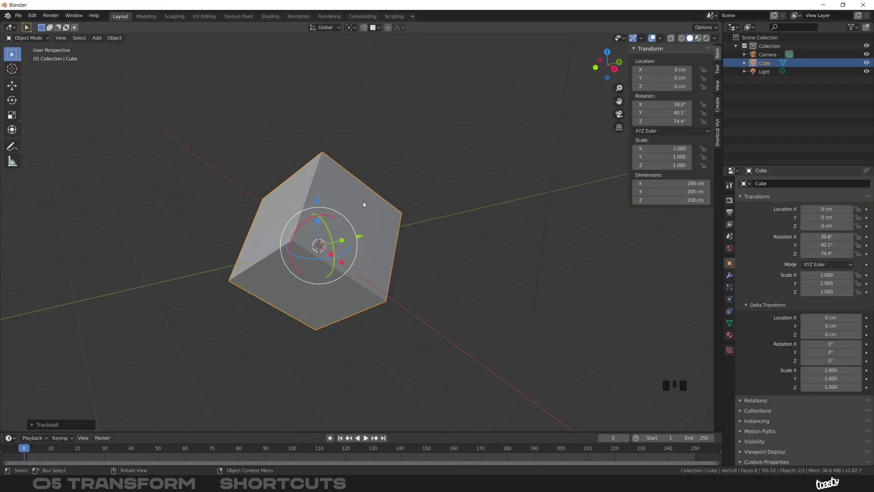
- In Blender, set the transform orientation to Local and try rotating the cube about its local Z, followed by the global Z axis
{"action": "key", "text": "comma"}
{"action": "left_click", "coordinate": [452, 210]}
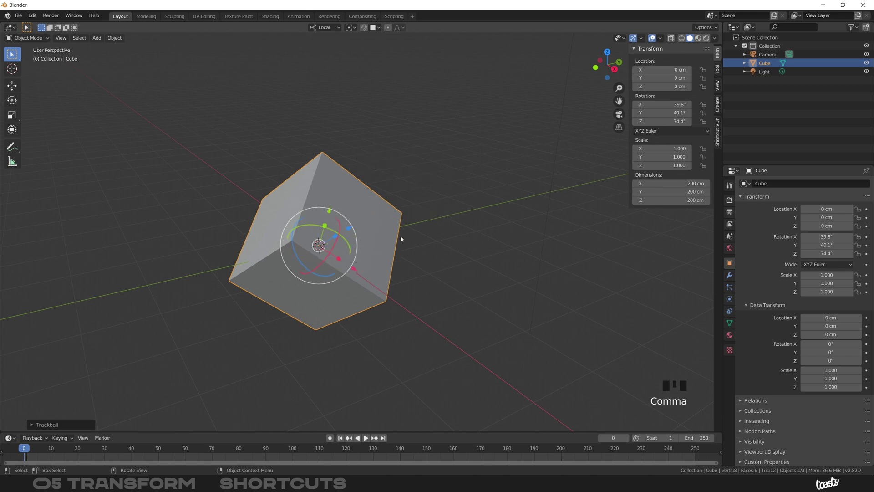
{"action": "key", "text": "r"}
{"action": "key", "text": "z"}
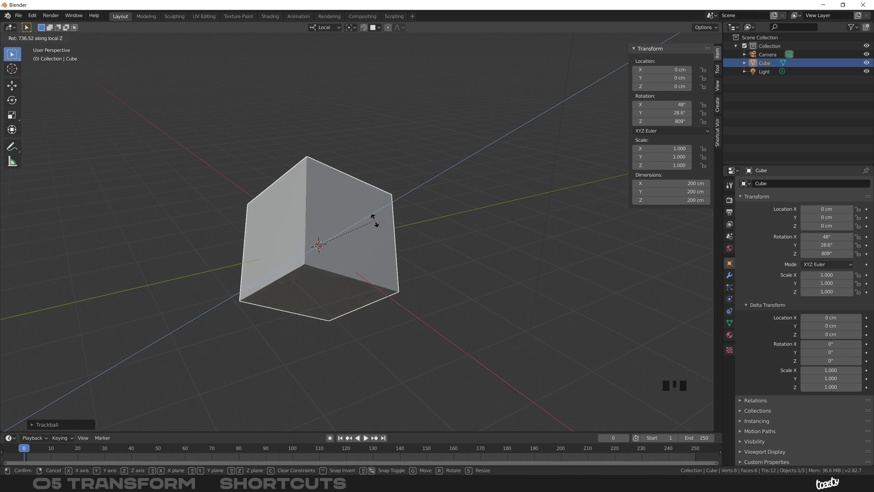
{"action": "key", "text": "z"}
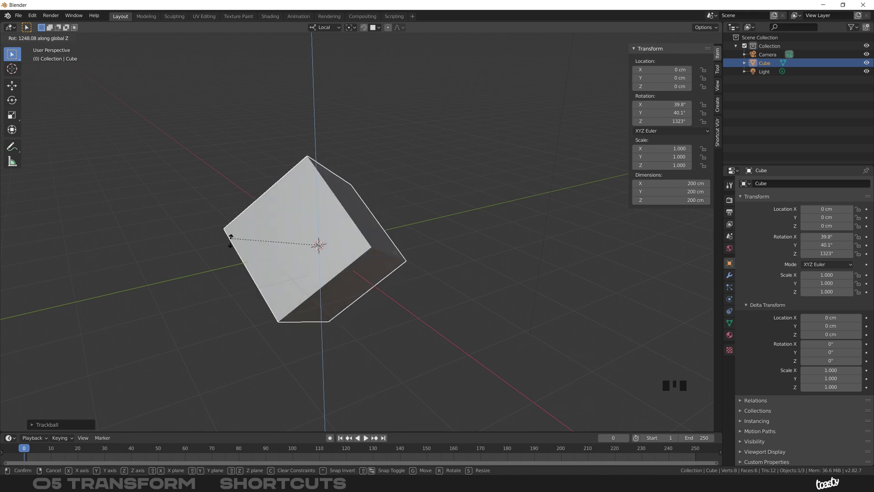
{"action": "right_click", "coordinate": [350, 268]}
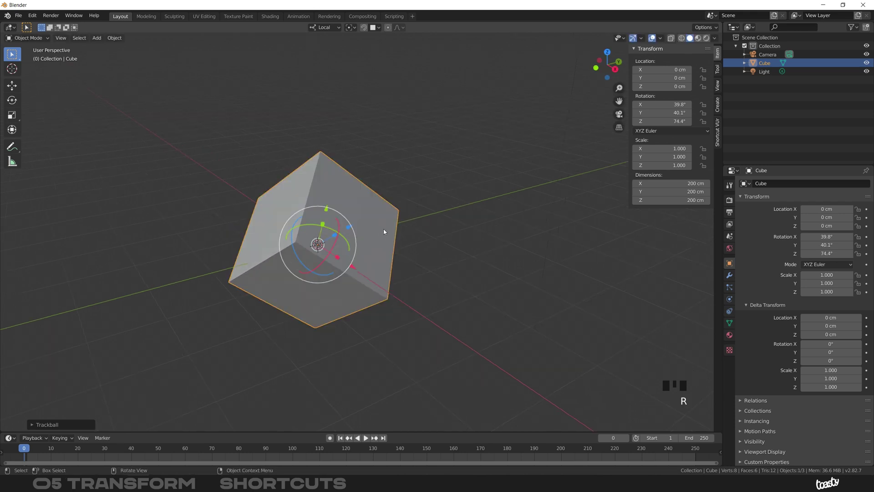
- Try rotating the cube while cycling the Z constraint between local, global and unconstrained, and cancel the rotation
{"action": "key", "text": "r"}
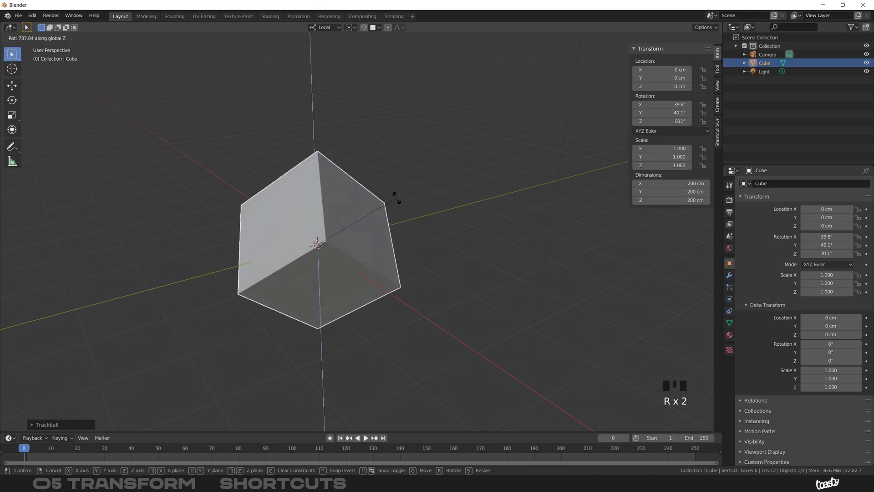
{"action": "key", "text": "z"}
{"action": "key", "text": "z"}
{"action": "key", "text": "z"}
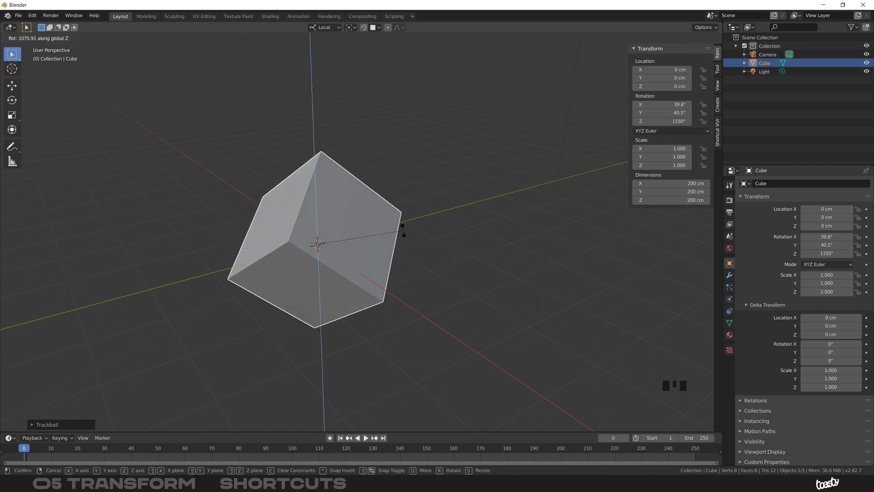
{"action": "key", "text": "z"}
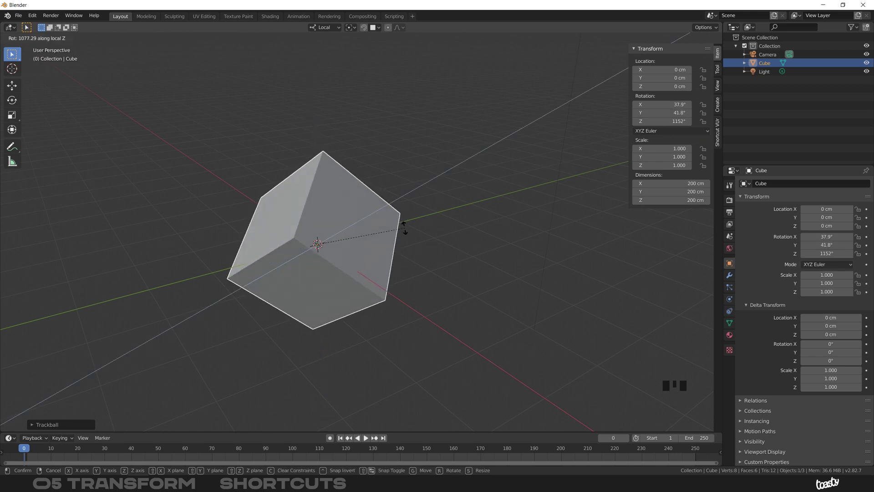
{"action": "key", "text": "z"}
{"action": "key", "text": "z"}
{"action": "key", "text": "z"}
{"action": "key", "text": "z"}
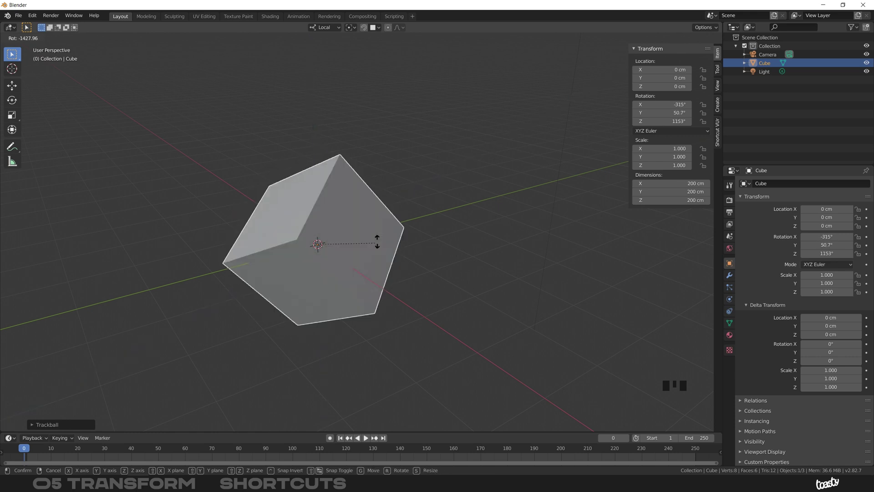
{"action": "key", "text": "z"}
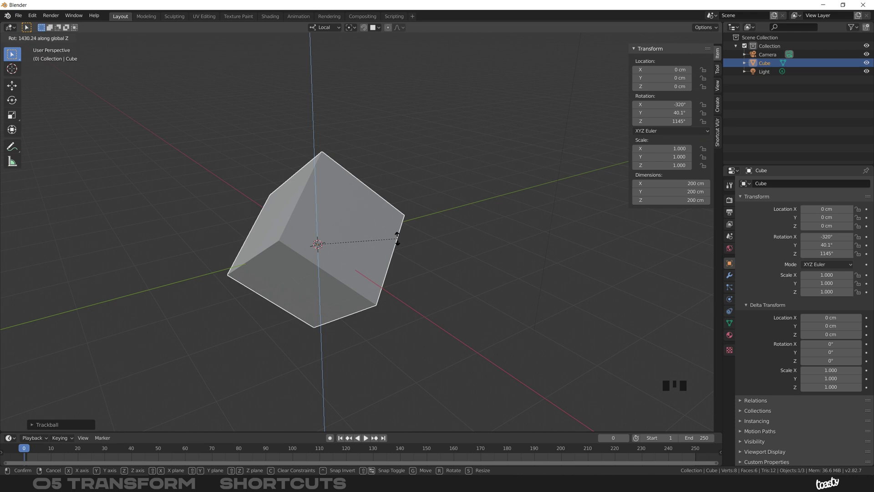
{"action": "key", "text": "z"}
{"action": "key", "text": "z"}
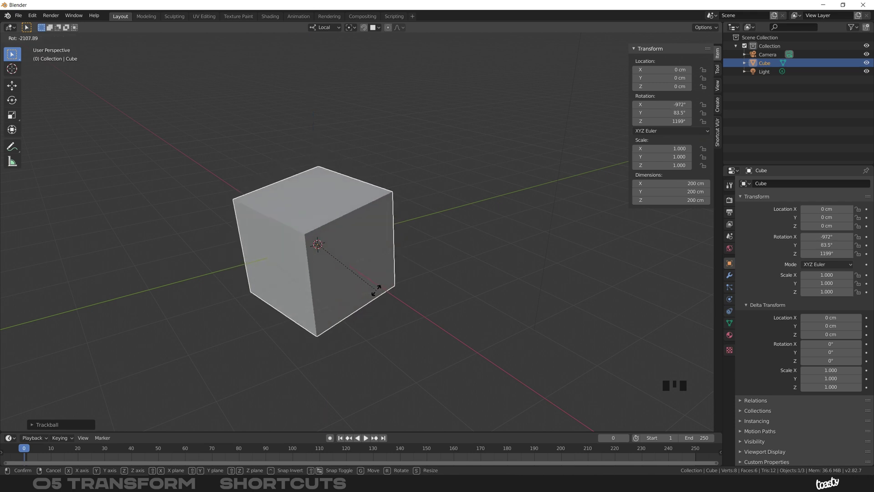
{"action": "middle_click", "coordinate": [326, 216]}
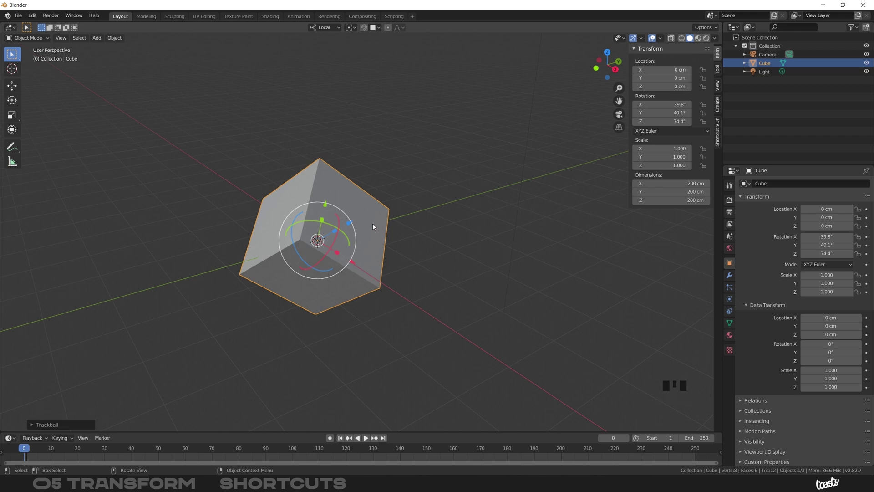
- Try moving the cube along its local and global Z axes, and place it freely at about X -363, Y 185, Z -161 cm
{"action": "key", "text": "g"}
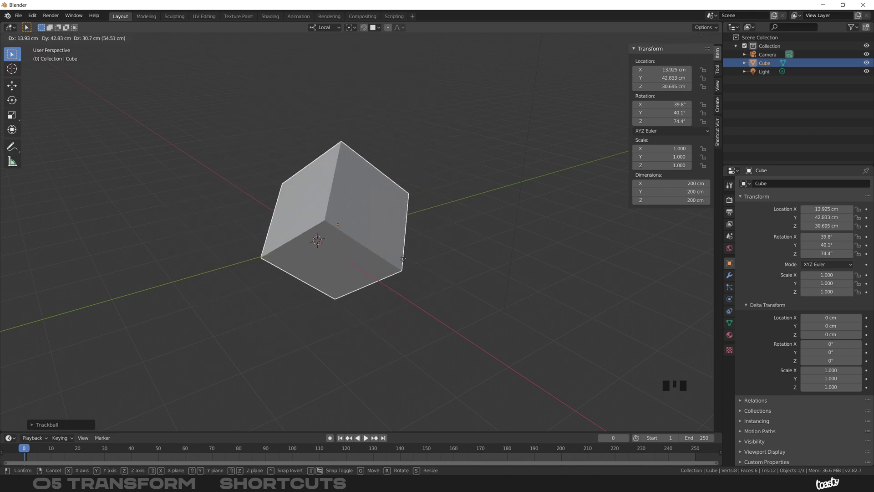
{"action": "key", "text": "z"}
{"action": "key", "text": "z"}
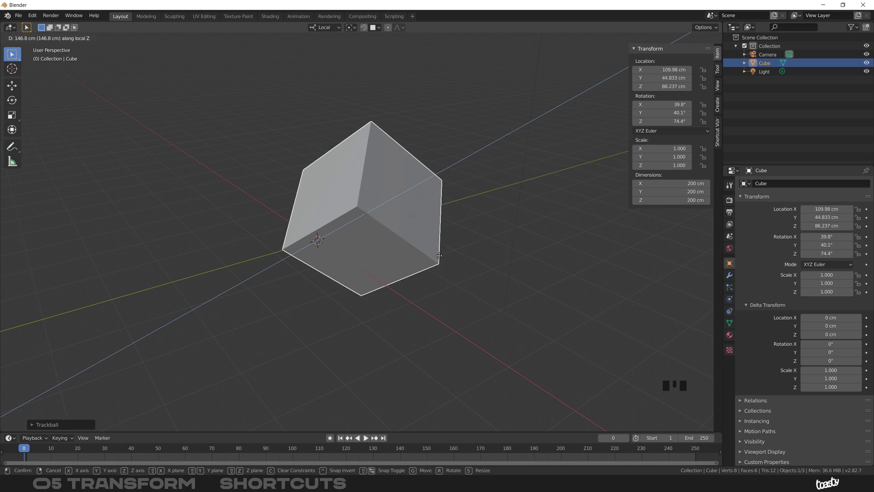
{"action": "key", "text": "z"}
{"action": "key", "text": "z"}
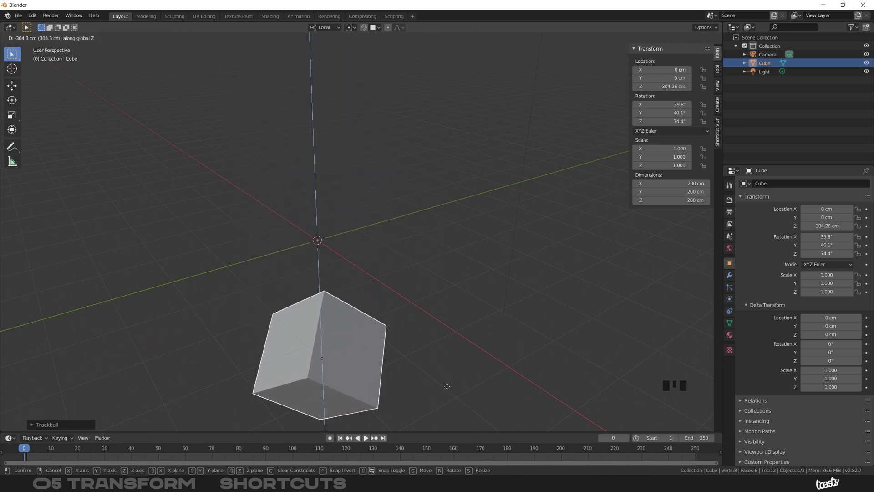
{"action": "key", "text": "g"}
{"action": "left_click", "coordinate": [351, 221]}
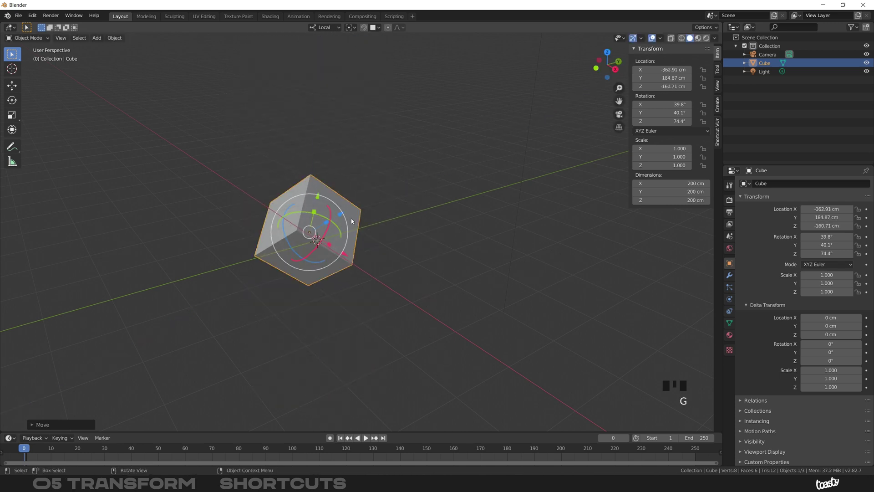
- Try scaling the cube along its local X axis, followed by the global X axis
{"action": "key", "text": "s"}
{"action": "key", "text": "x"}
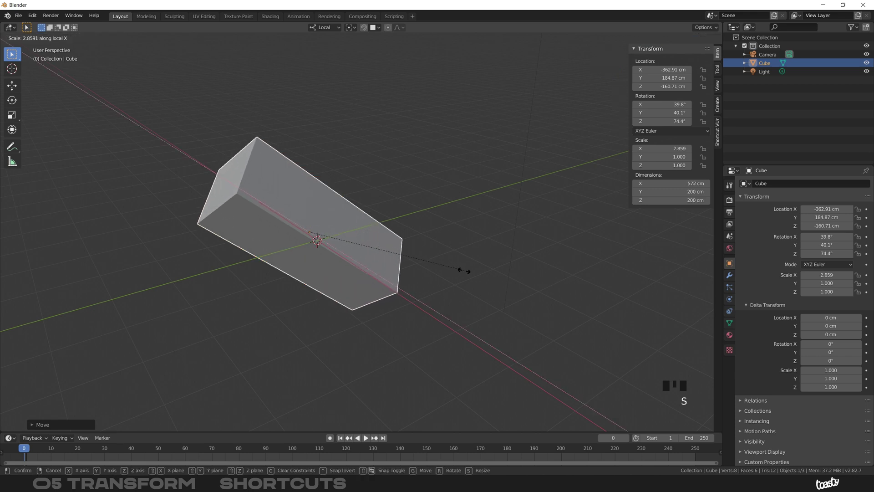
{"action": "key", "text": "x"}
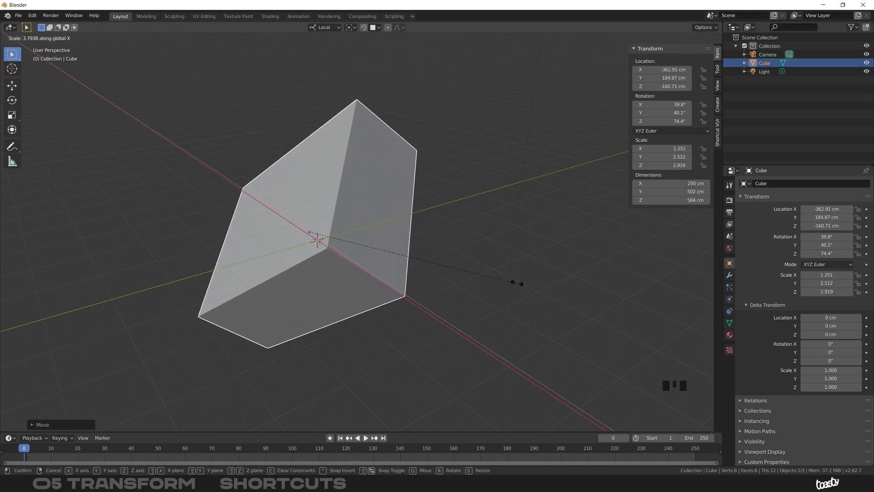
- Move the cube to about X -78, Y 473, Z -289 cm, finishing along its local Y axis
{"action": "mouse_move", "coordinate": [382, 233]}
{"action": "middle_mouse_down", "text": "shift"}
{"action": "mouse_move", "coordinate": [415, 245]}
{"action": "mouse_move", "coordinate": [391, 246]}
{"action": "middle_mouse_up", "text": "shift"}
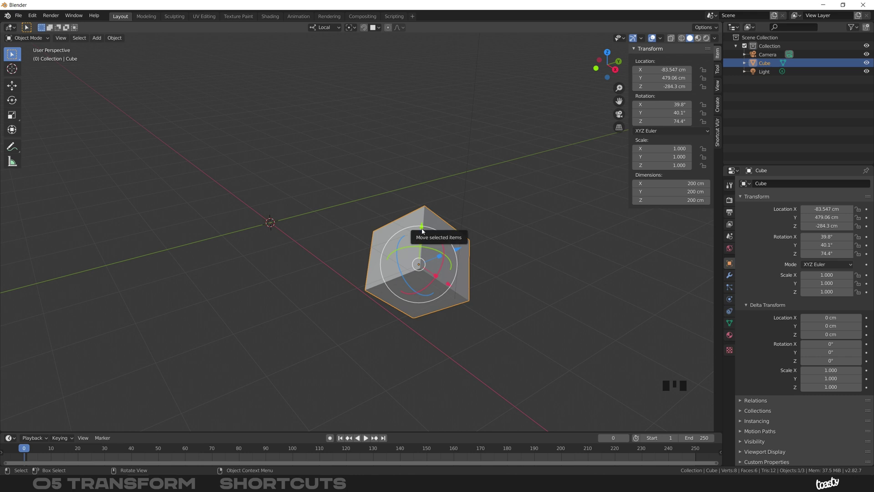
{"action": "mouse_move", "coordinate": [422, 231]}
{"action": "left_mouse_down"}
{"action": "mouse_move", "coordinate": [423, 198]}
{"action": "mouse_move", "coordinate": [423, 235]}
{"action": "left_mouse_up"}
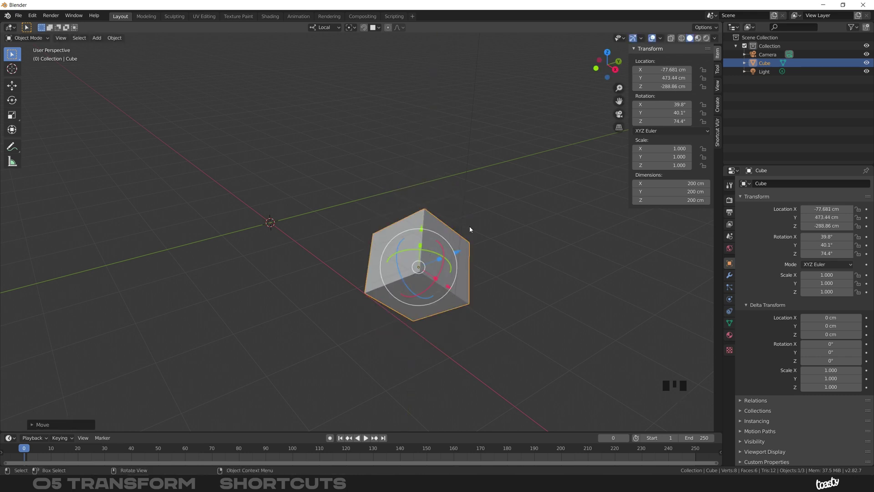
- Hide the Move, Rotate and Scale object gizmos in the viewport
{"action": "left_click", "coordinate": [641, 39]}
{"action": "left_click", "coordinate": [603, 115]}
{"action": "left_click", "coordinate": [602, 124]}
{"action": "left_click", "coordinate": [608, 130]}
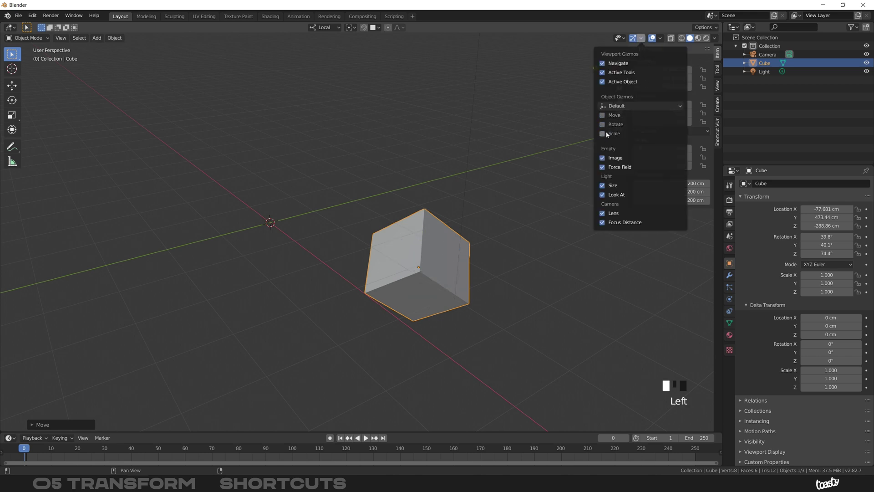
- Try moving the cube along its local X axis with the object gizmos hidden
{"action": "key", "text": "g"}
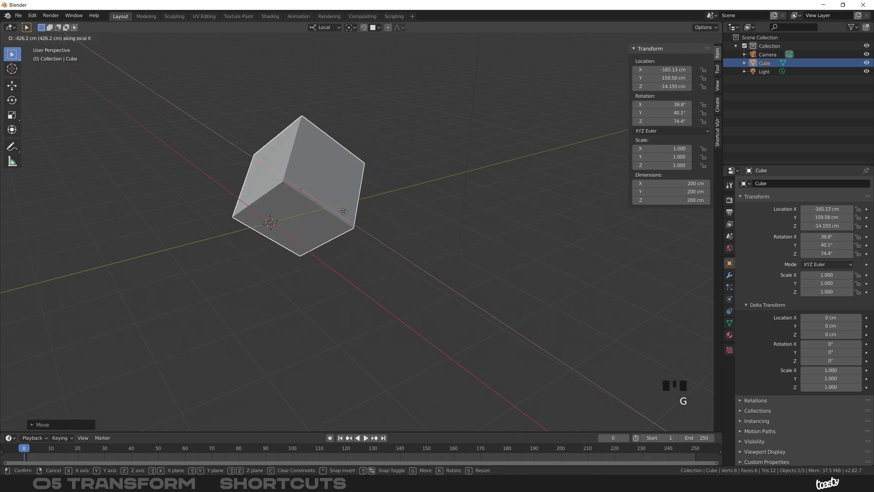
{"action": "left_click", "coordinate": [444, 290]}
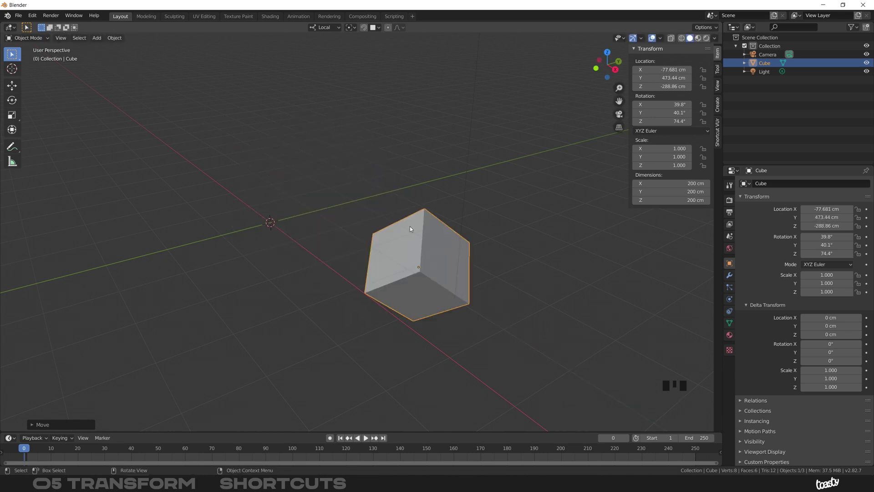
- Show the Move, Rotate and Scale object gizmos in the viewport again
{"action": "left_click", "coordinate": [642, 38]}
{"action": "left_click", "coordinate": [602, 124]}
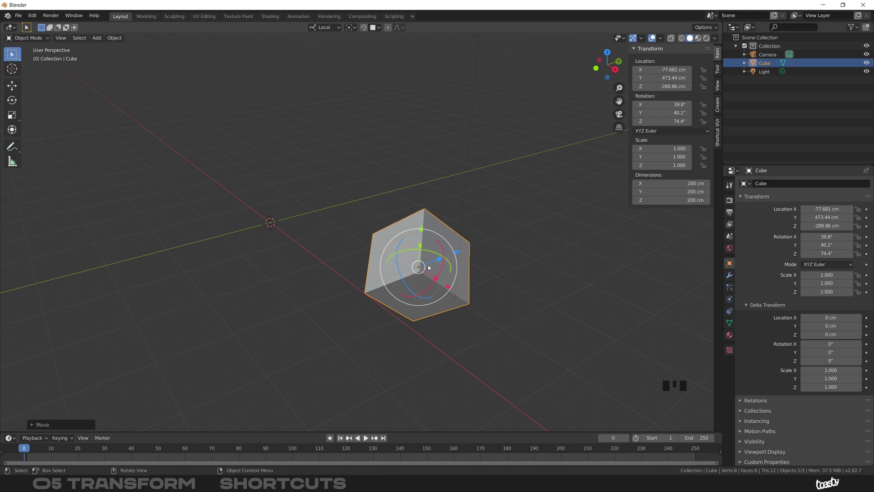
{"action": "middle_click_drag", "start_coordinate": [397, 268], "coordinate": [457, 301]}
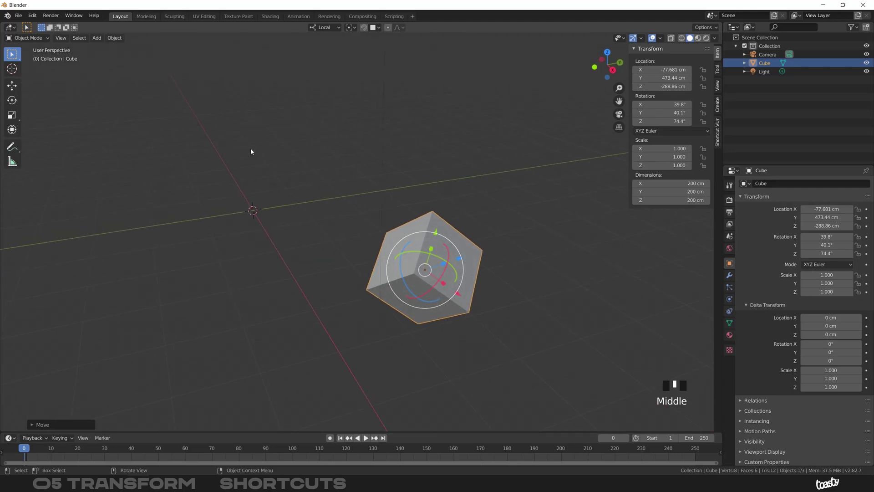
- Move the cube freely without using the gizmo handles
{"action": "key", "text": "g"}
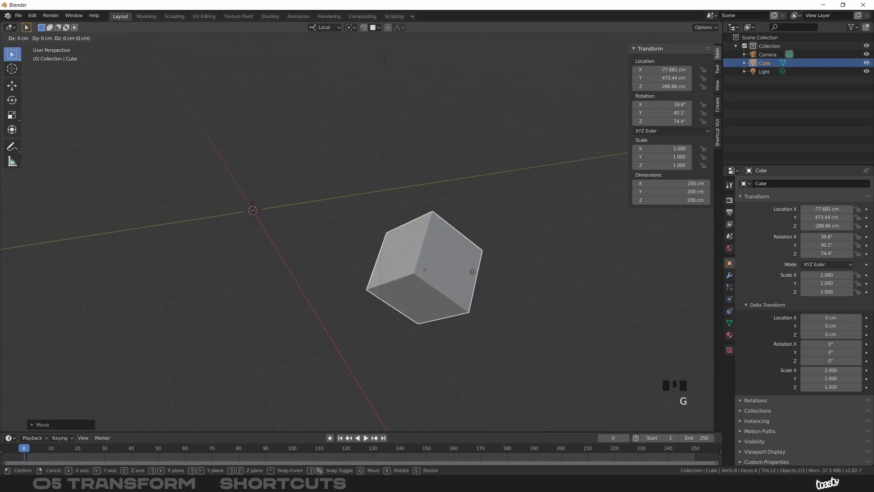
{"action": "left_click", "coordinate": [257, 145]}
{"action": "middle_click_drag", "start_coordinate": [257, 145], "coordinate": [225, 232], "text": "shift"}
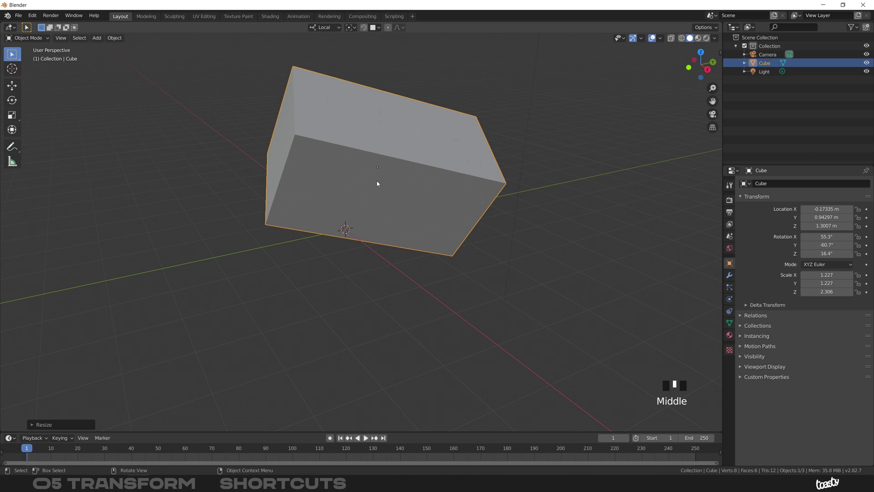
- Activate the Move tool and shift the elongated cube along its local X and Z directions to about X -0.84, Y -0.06, Z 0.76 m
{"action": "key", "text": "shift+space"}
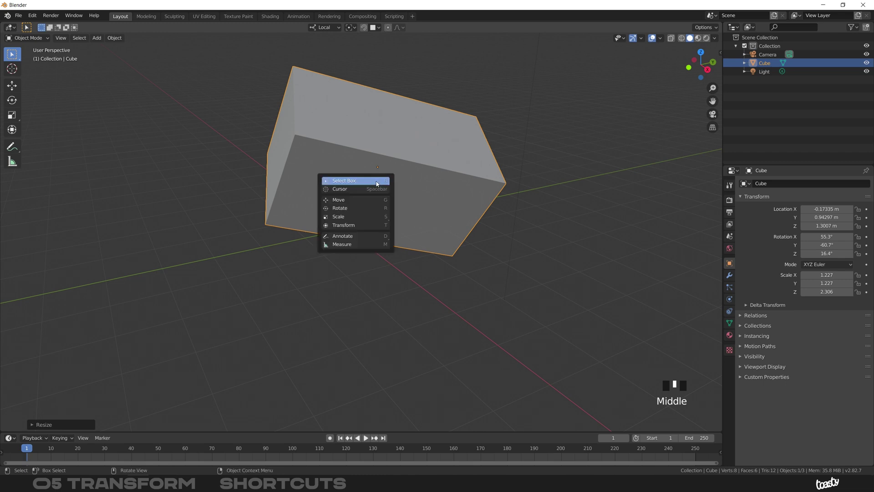
{"action": "key", "text": "g"}
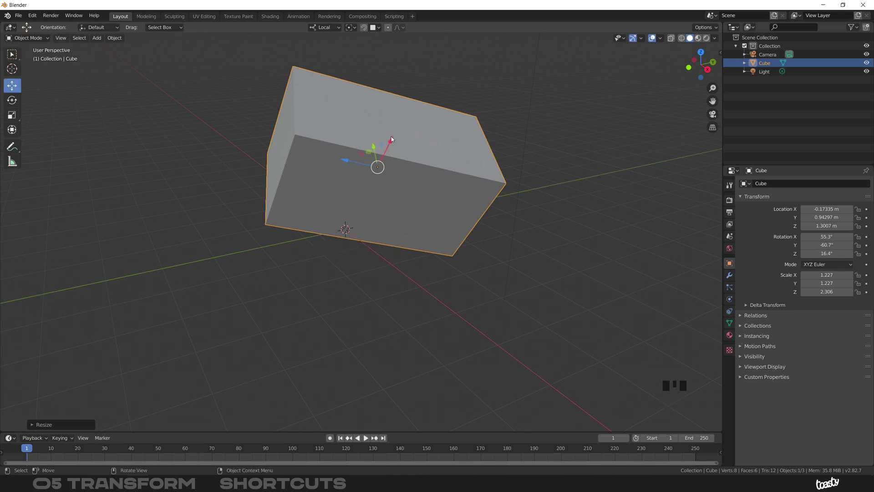
{"action": "left_click_drag", "start_coordinate": [395, 138], "coordinate": [369, 146]}
{"action": "middle_click_drag", "start_coordinate": [368, 144], "coordinate": [373, 146]}
{"action": "left_click_drag", "start_coordinate": [373, 146], "coordinate": [332, 185]}
- Move the cube along its local Y axis, then its local Z axis, to about X -3.47, Y -0.87, Z 2.30 m
{"action": "middle_click_drag", "start_coordinate": [331, 185], "coordinate": [267, 209]}
{"action": "middle_click_drag", "start_coordinate": [400, 176], "coordinate": [414, 173]}
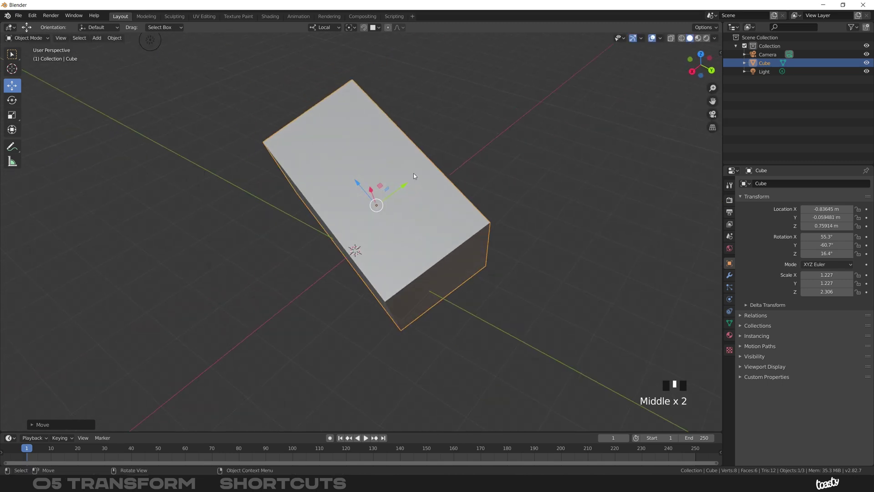
{"action": "left_click_drag", "start_coordinate": [409, 182], "coordinate": [475, 128]}
{"action": "middle_click_drag", "start_coordinate": [475, 128], "coordinate": [403, 137]}
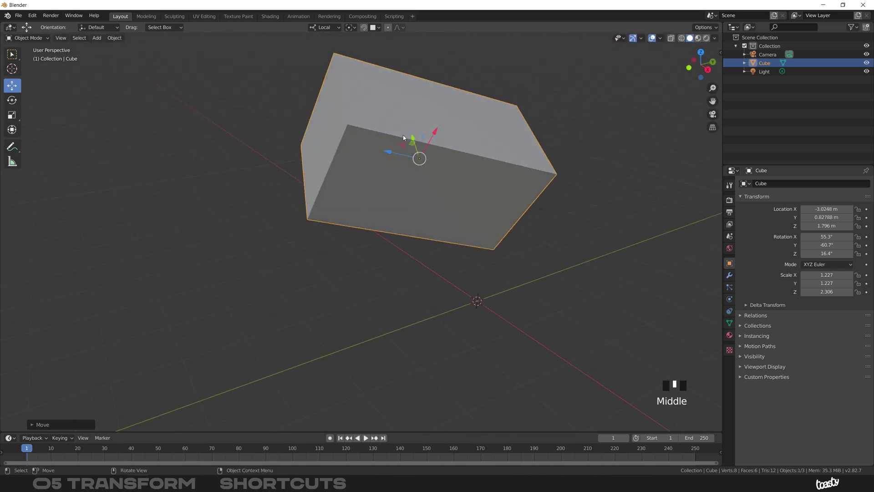
{"action": "left_click_drag", "start_coordinate": [395, 151], "coordinate": [318, 114]}
{"action": "middle_click_drag", "start_coordinate": [318, 115], "coordinate": [387, 139]}
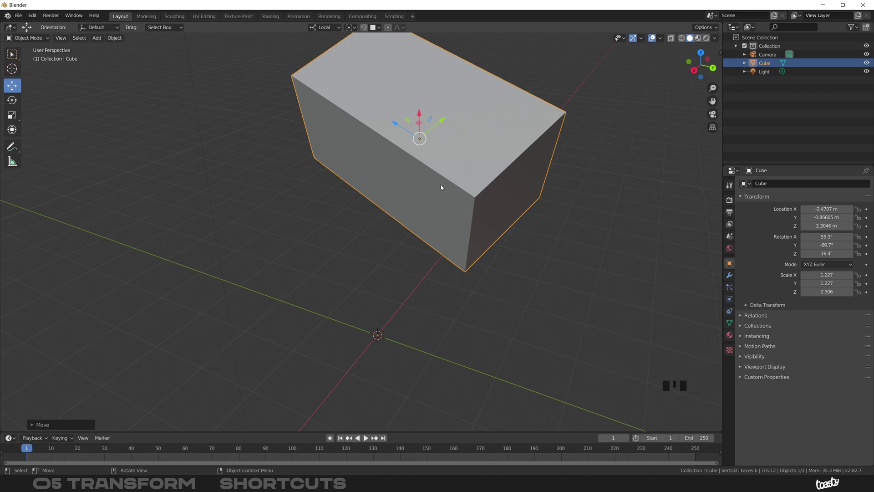
- Move the cube freely to about X -3.35, Y -0.24, Z 1.53 m
{"action": "key", "text": "g"}
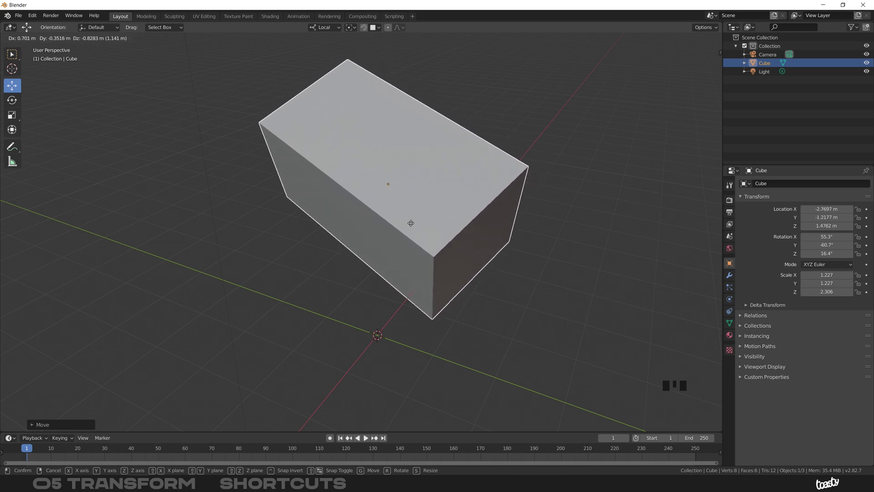
{"action": "left_click", "coordinate": [466, 215]}
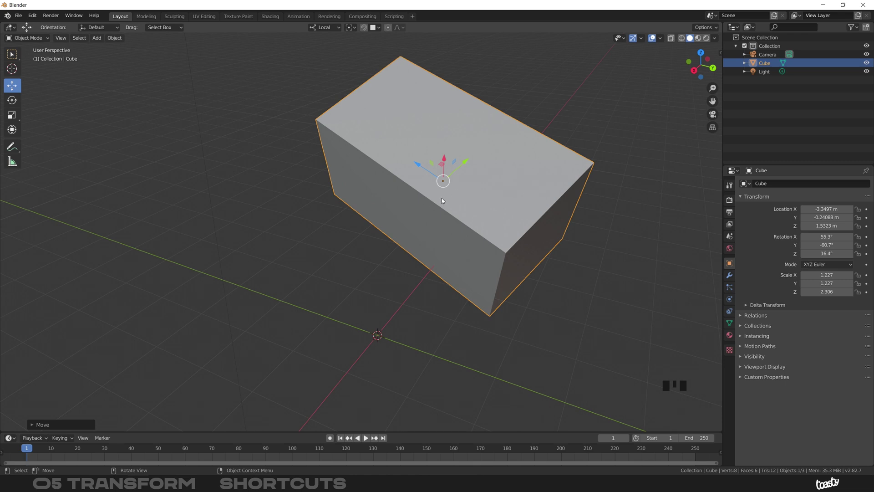